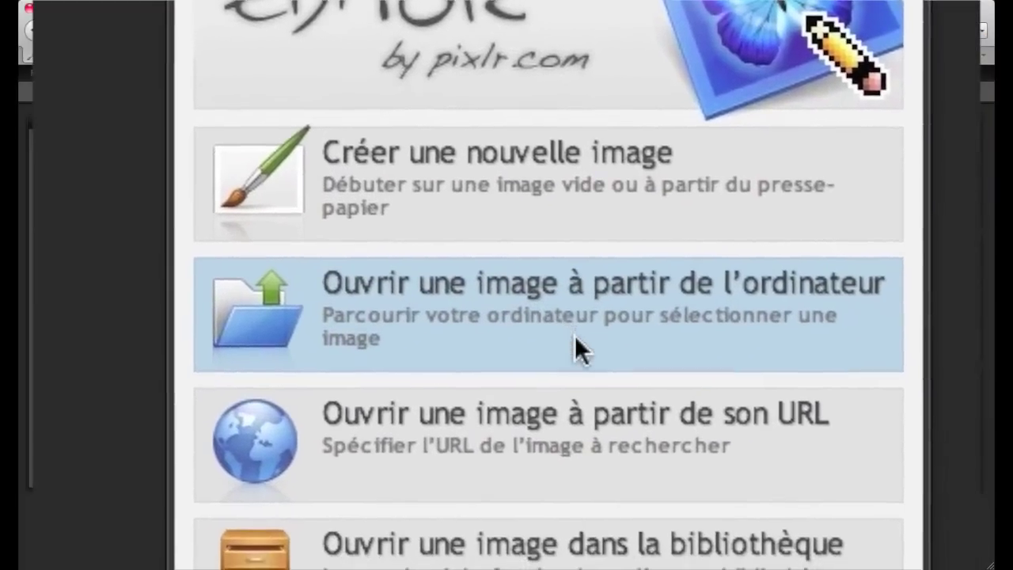
Step: Open the image 04 IV.JPG from the entete folder on the computer
left_click(575, 335)
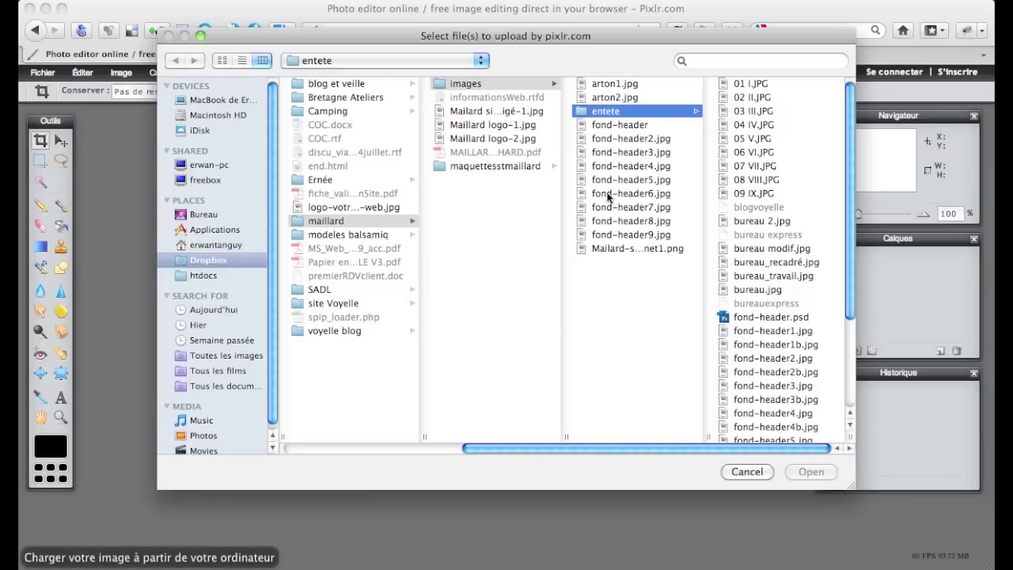
left_click(753, 125)
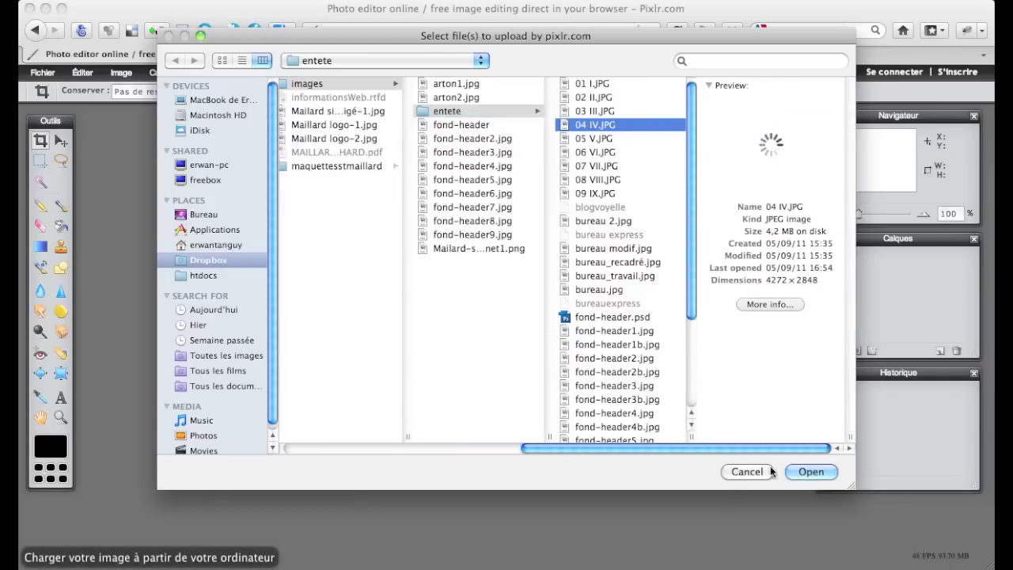
left_click(807, 471)
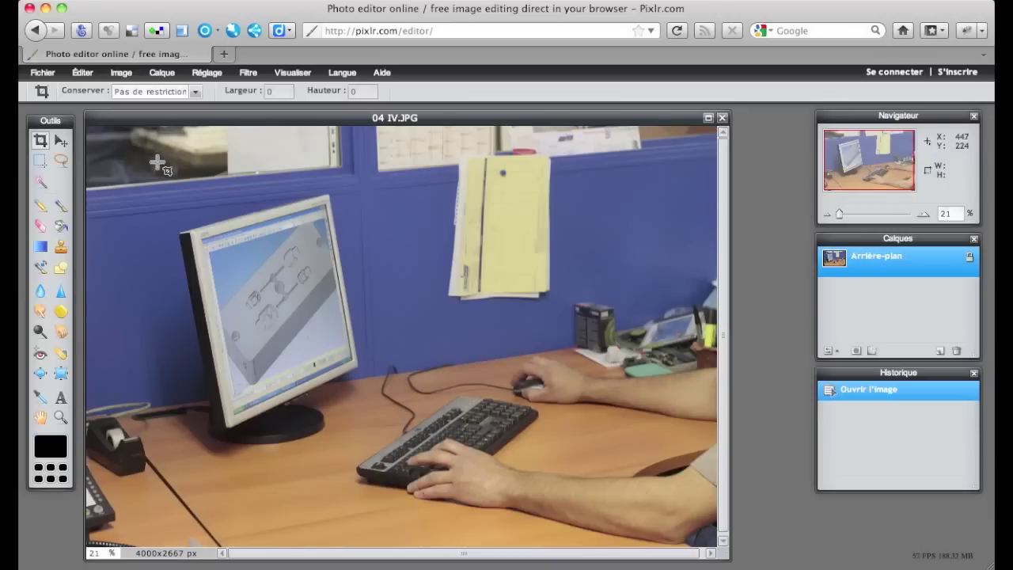
Step: Crop the photo to about 2857 × 2104 px around the monitor, keyboard and hands, and apply the crop
left_click_drag(156, 162, 621, 507)
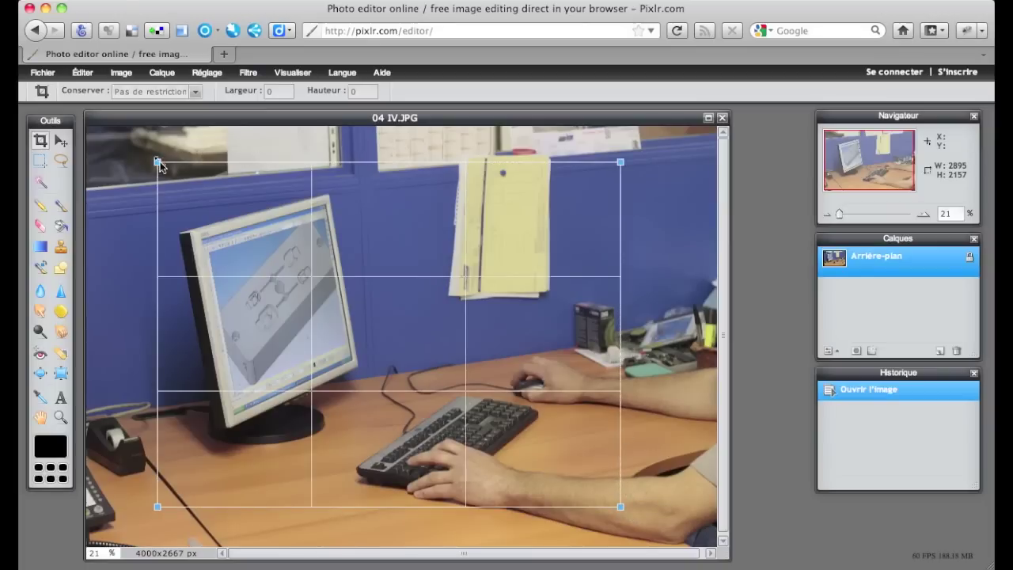
left_click_drag(158, 162, 164, 171)
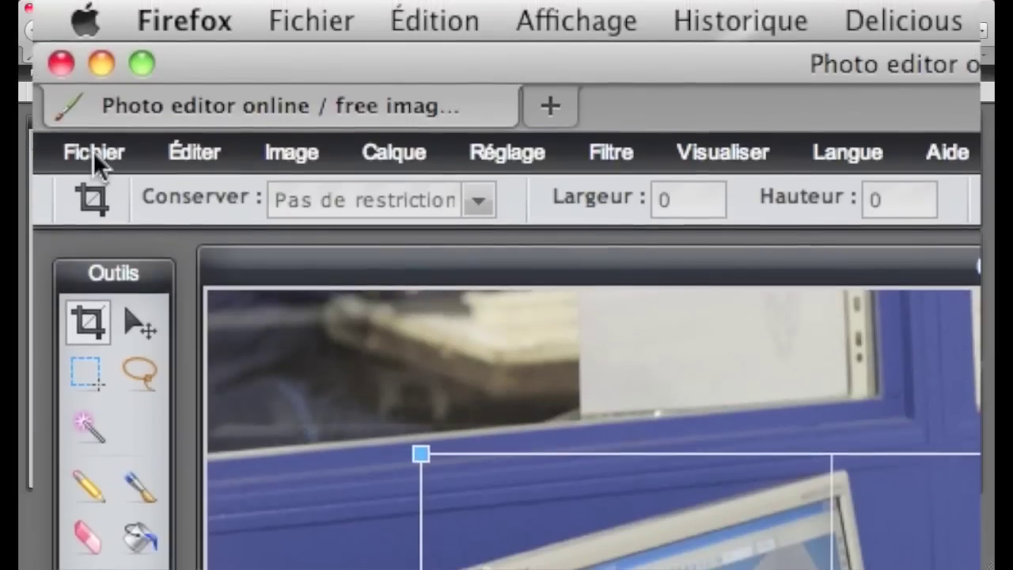
left_click(43, 91)
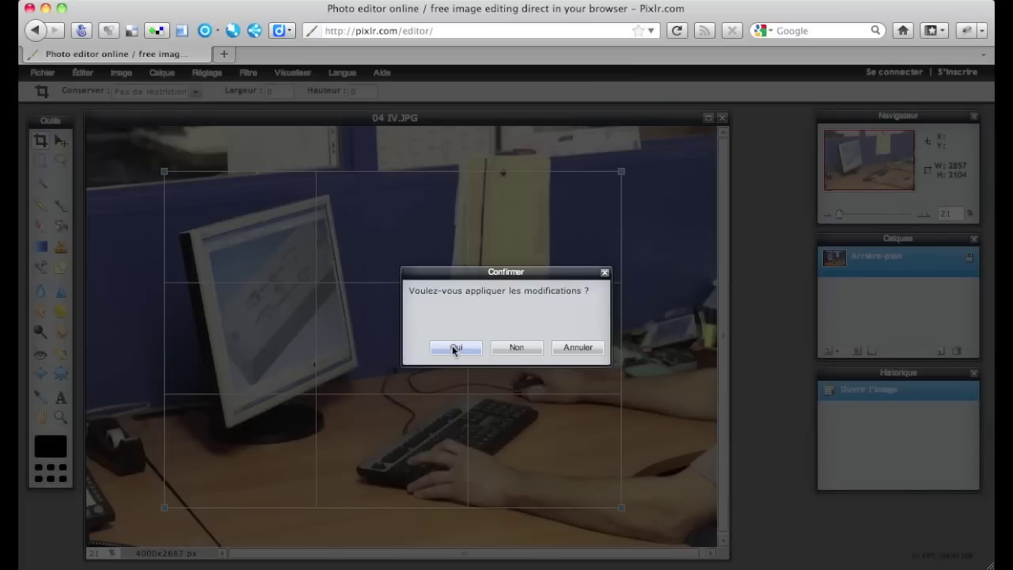
left_click(455, 348)
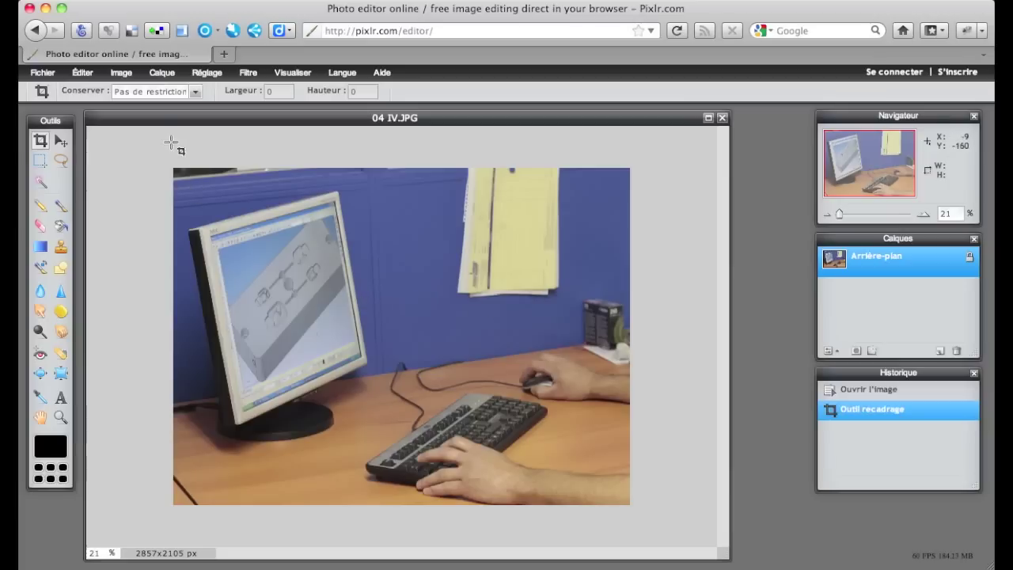
Step: Resize the cropped image to a width of 800 pixels with its proportions kept
left_click(120, 73)
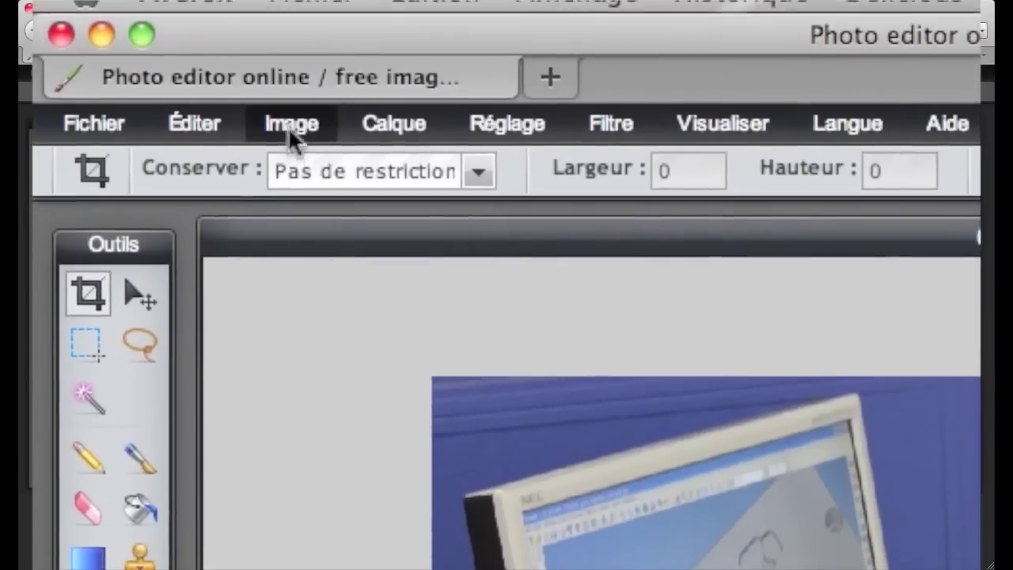
left_click(120, 75)
left_click(304, 198)
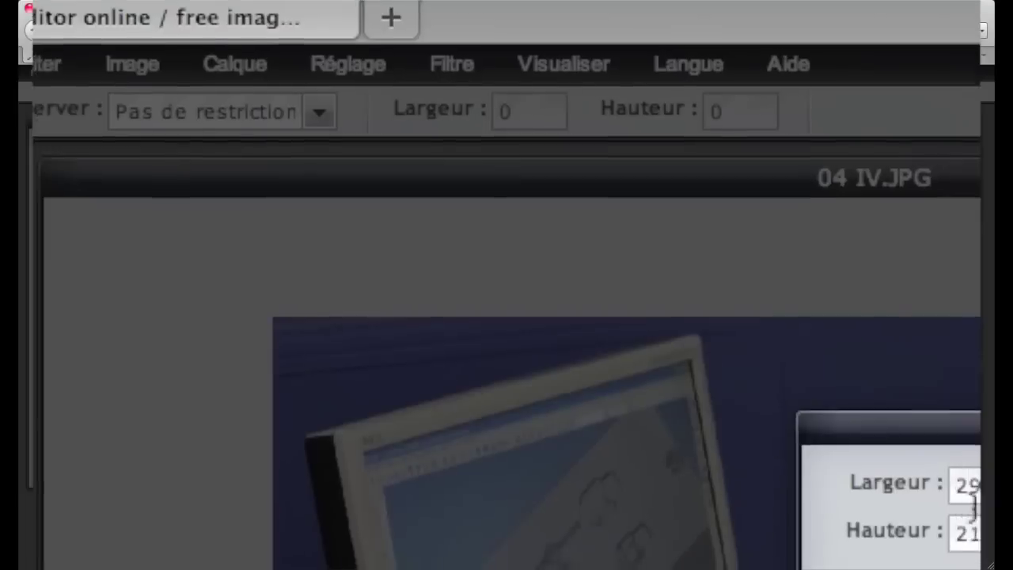
double_click(839, 424)
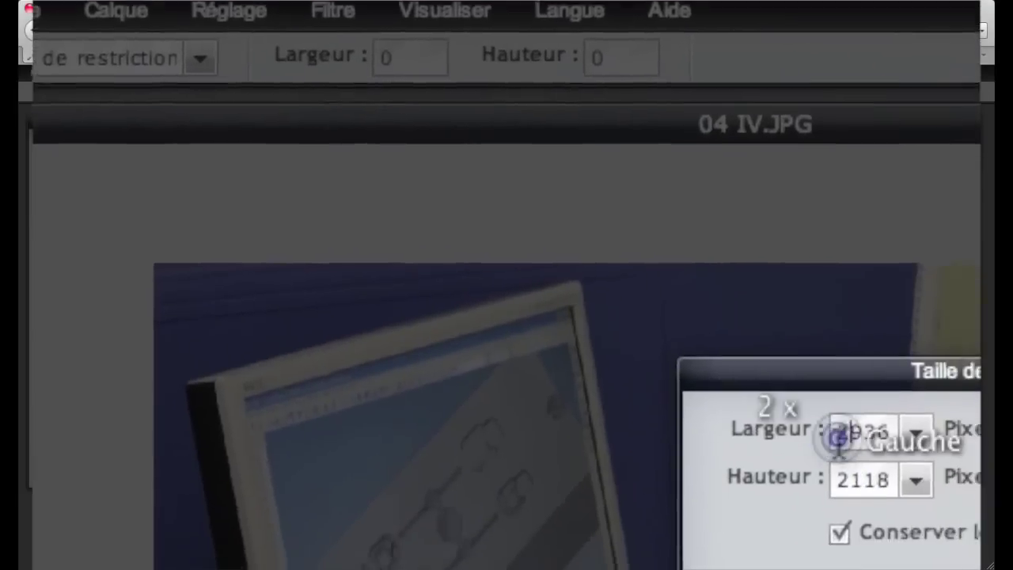
type("800")
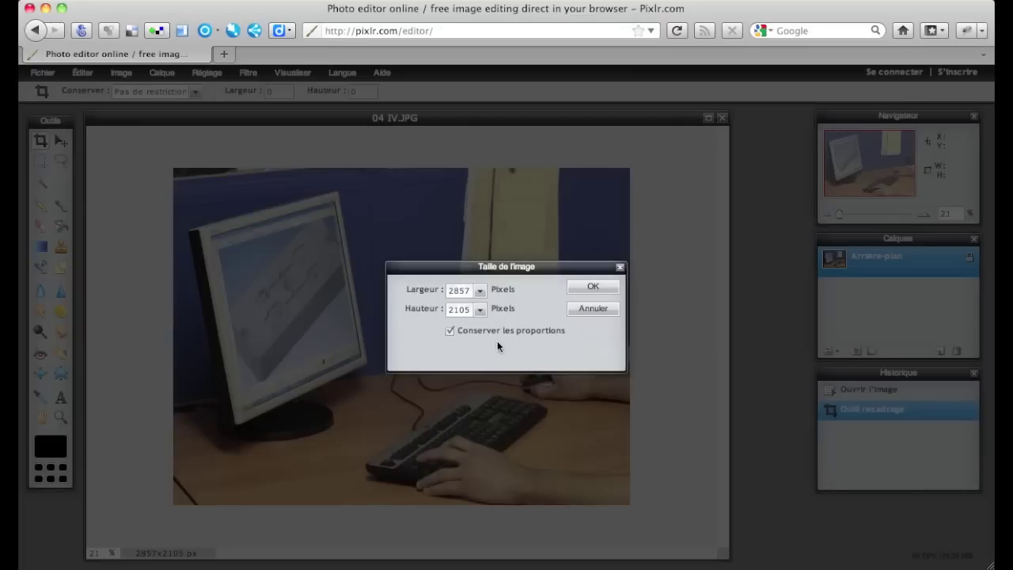
double_click(456, 291)
type("800")
left_click(593, 286)
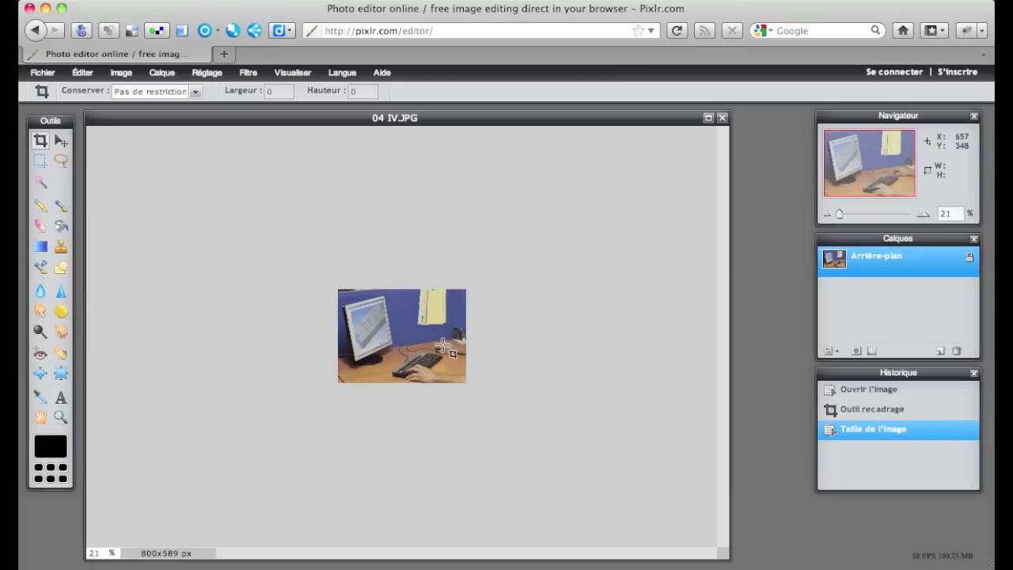
Step: Flip the whole canvas horizontally so the photo is mirrored
left_click(284, 74)
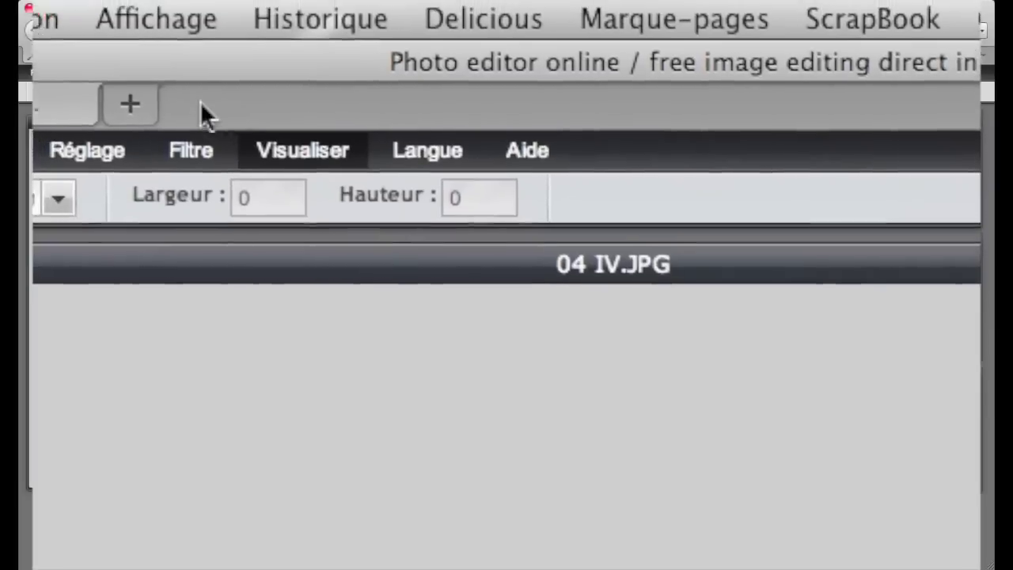
left_click(292, 72)
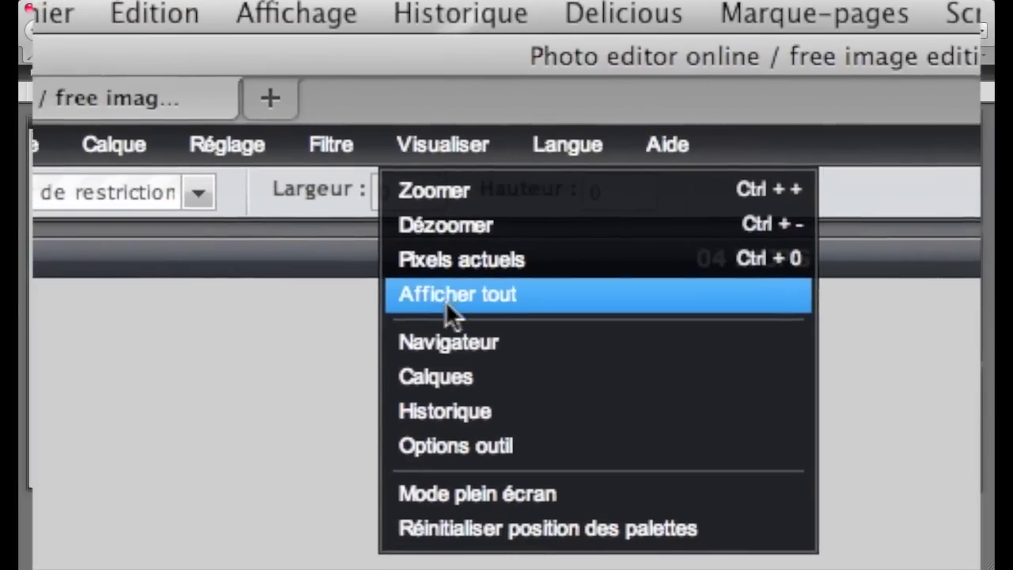
left_click(446, 301)
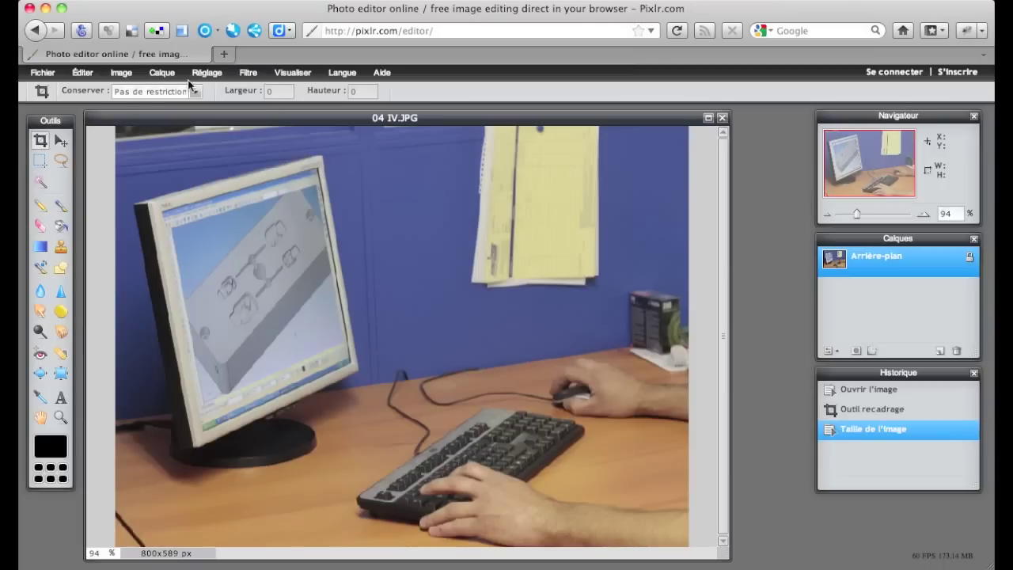
left_click(123, 74)
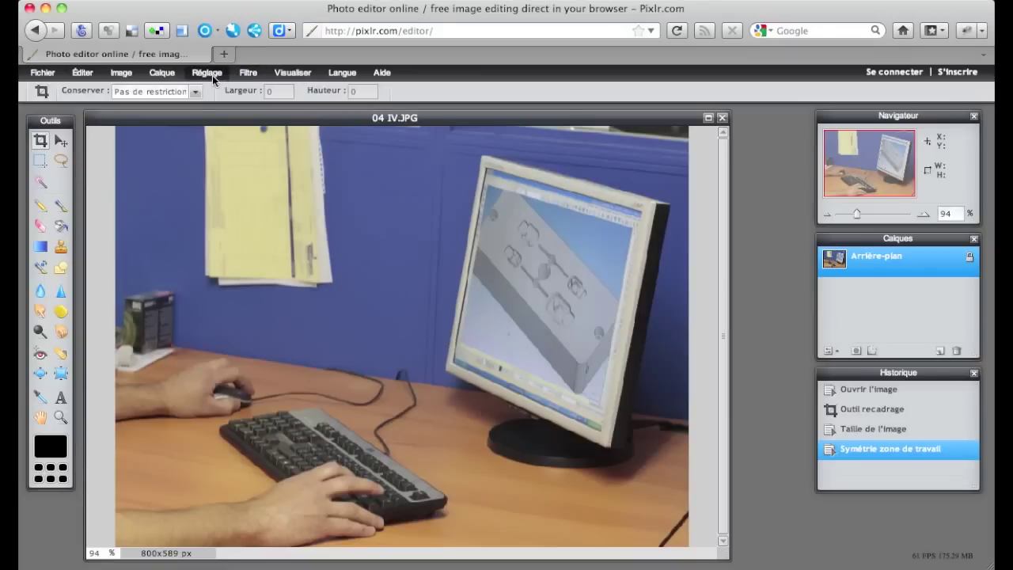
Step: Adjust the photo's brightness to -3 and its contrast to 25
left_click(212, 75)
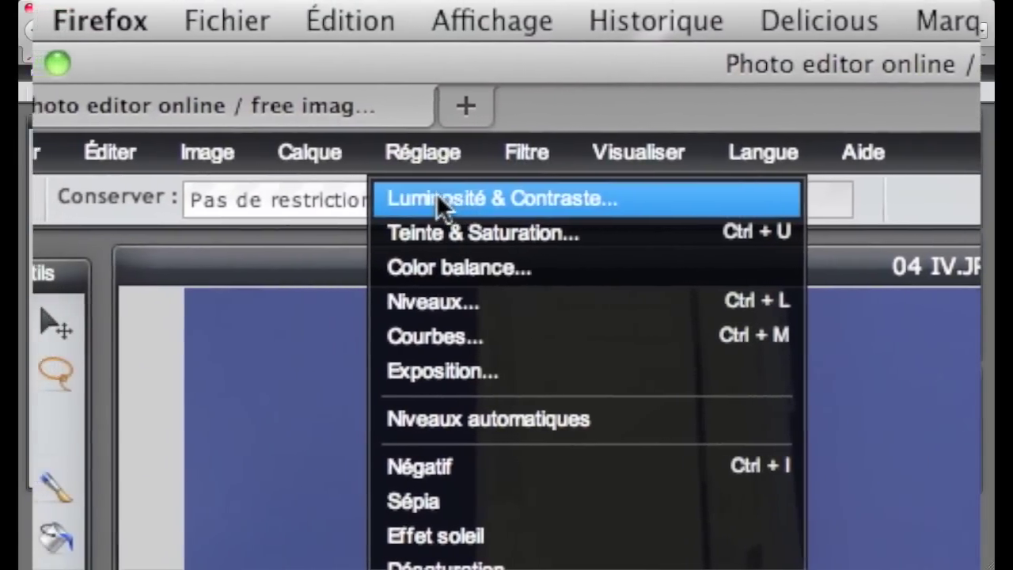
left_click(374, 140)
left_click(472, 198)
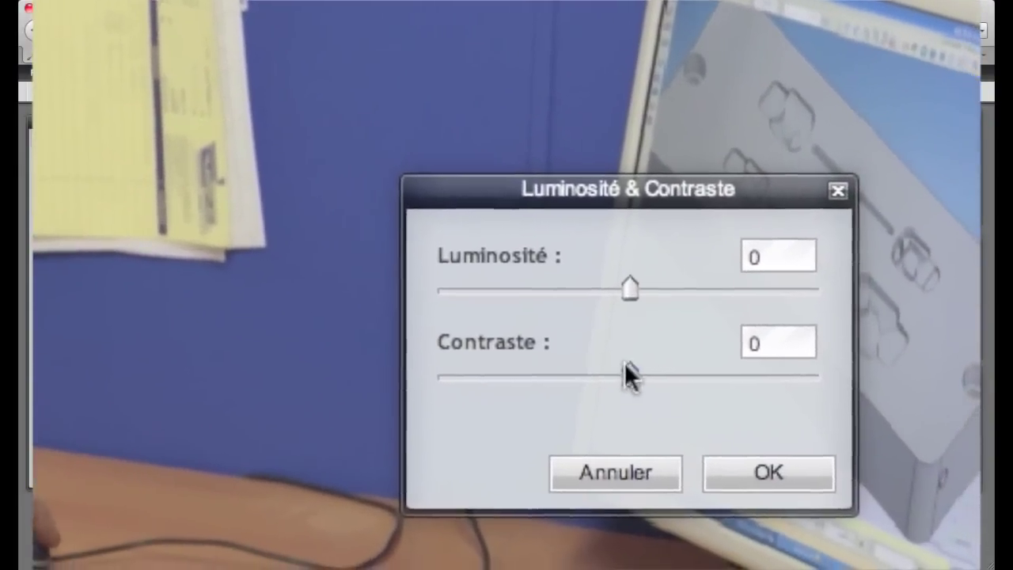
left_click_drag(625, 364, 675, 377)
left_click_drag(630, 289, 621, 286)
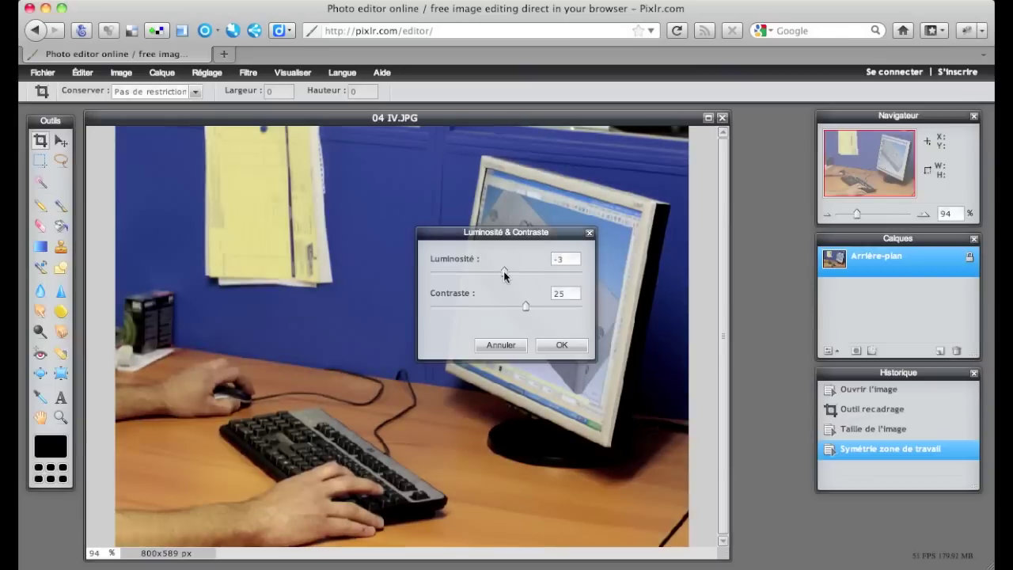
left_click(505, 272)
left_click(561, 346)
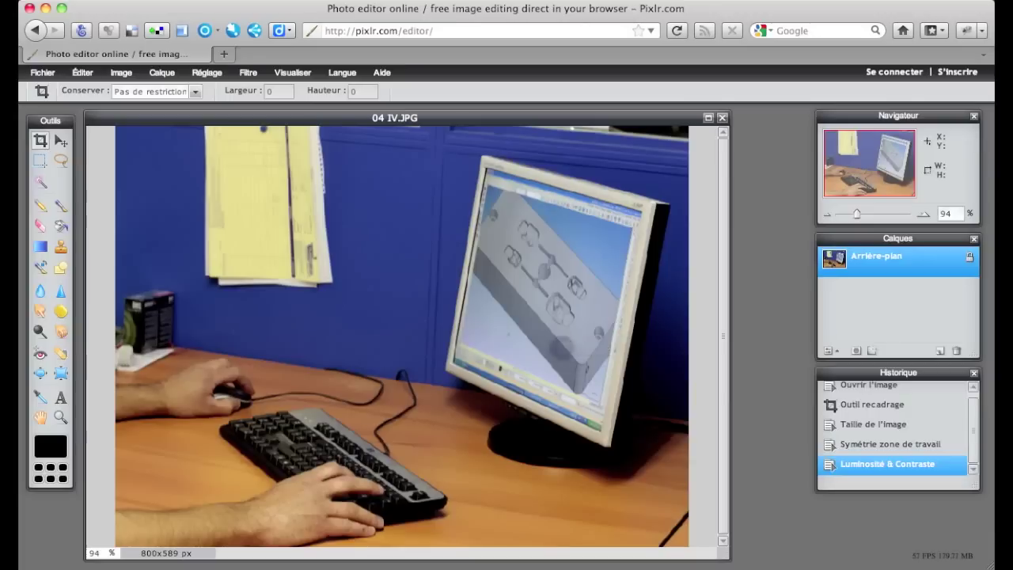
Step: Try a Gaussian blur on the photo at amounts of 231 and 18, and discard it
left_click(249, 74)
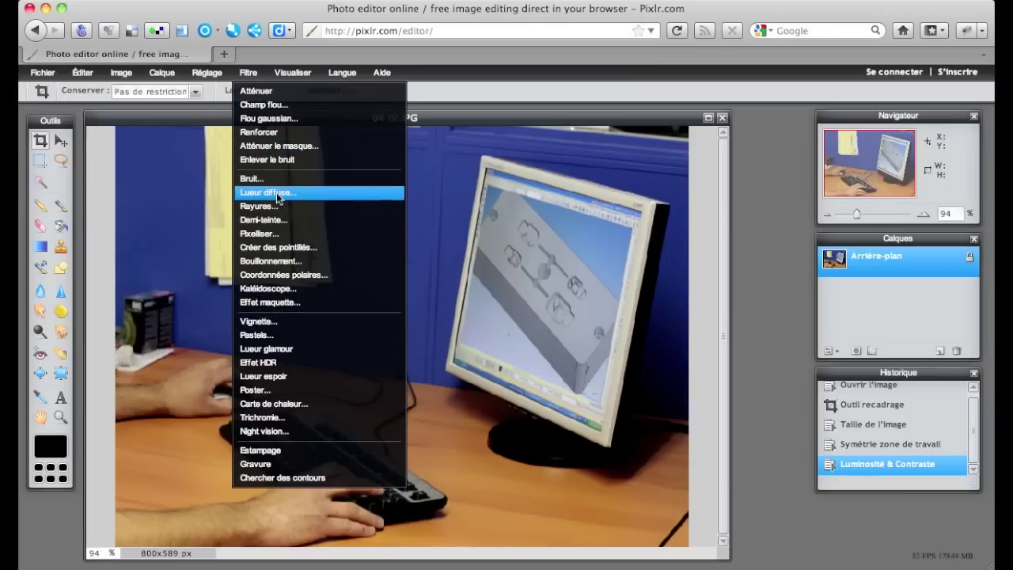
left_click(276, 118)
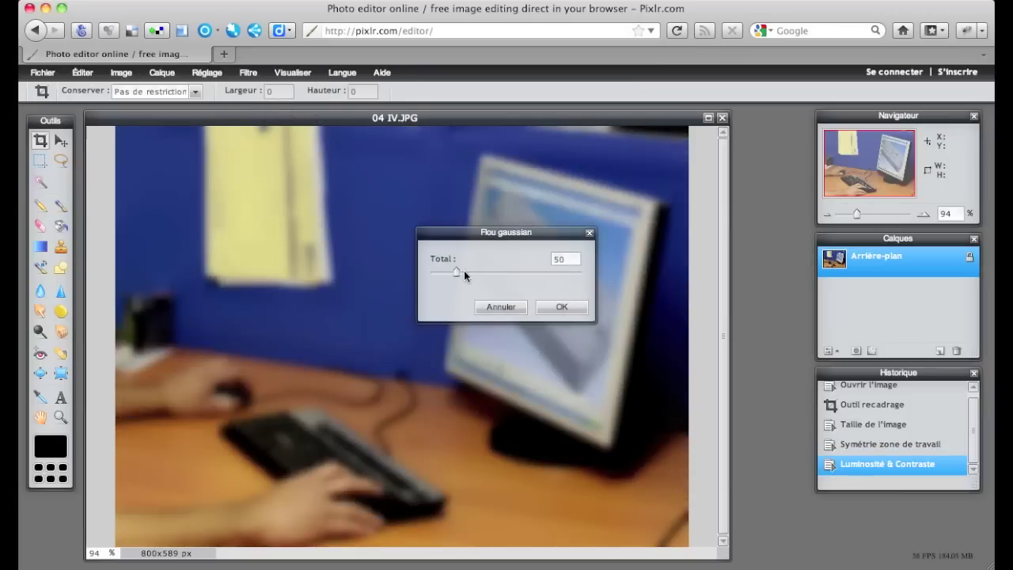
left_click_drag(456, 272, 570, 272)
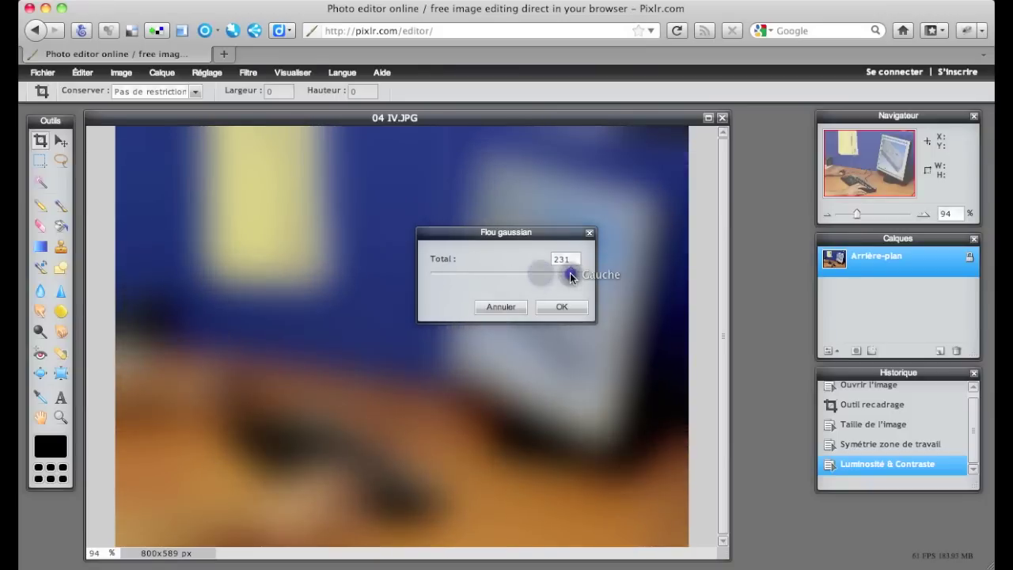
left_click_drag(495, 277, 433, 274)
left_click(456, 273)
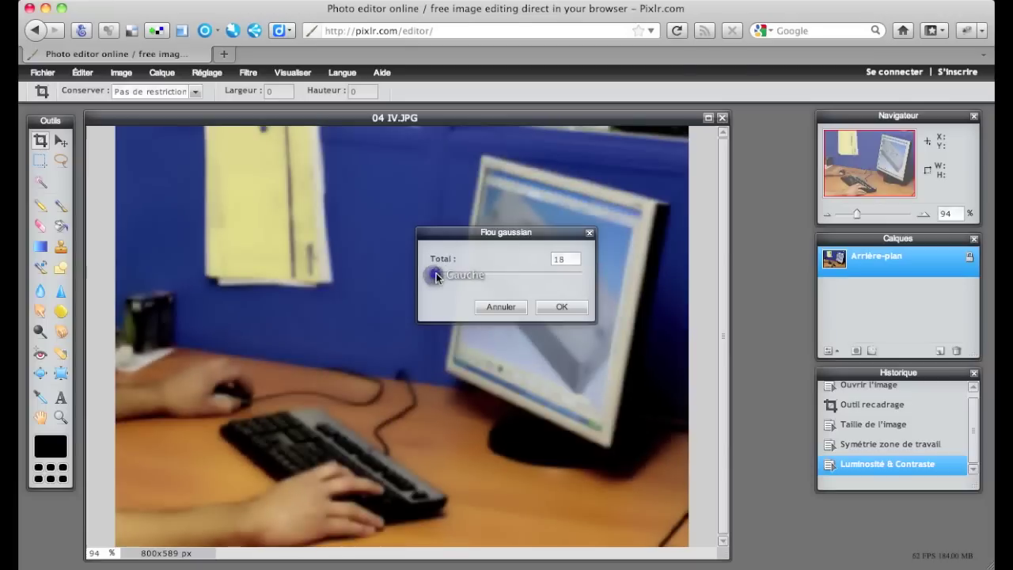
left_click(502, 308)
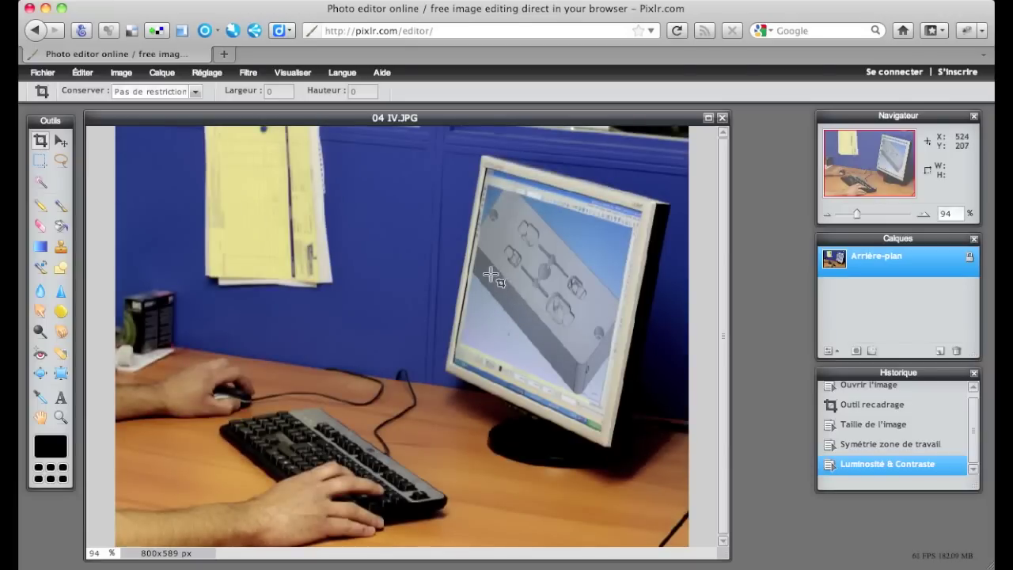
Step: Close the image, choosing to save it to the computer as monbureau in JPEG format at quality 80
left_click(44, 73)
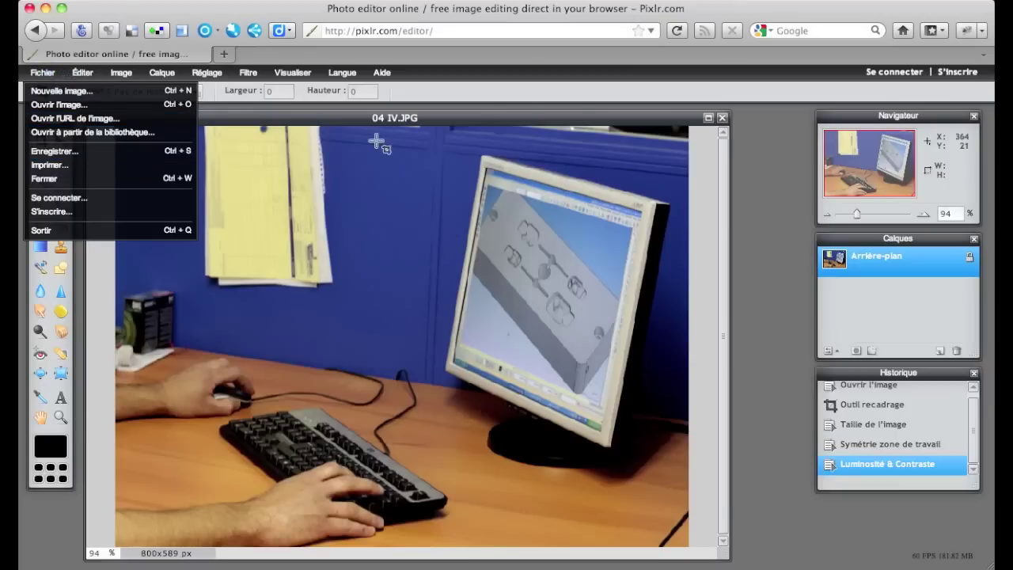
left_click(543, 117)
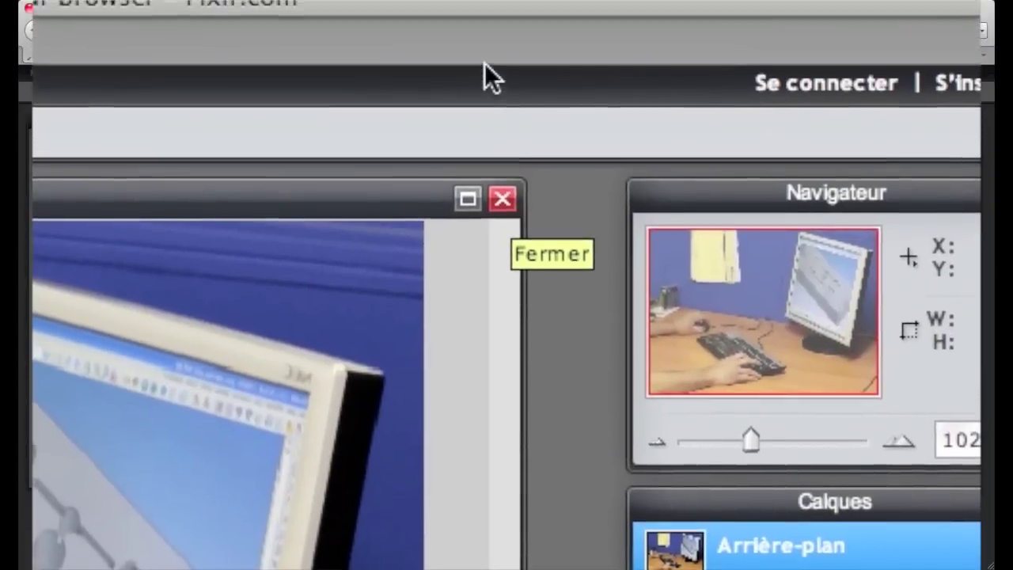
left_click(721, 119)
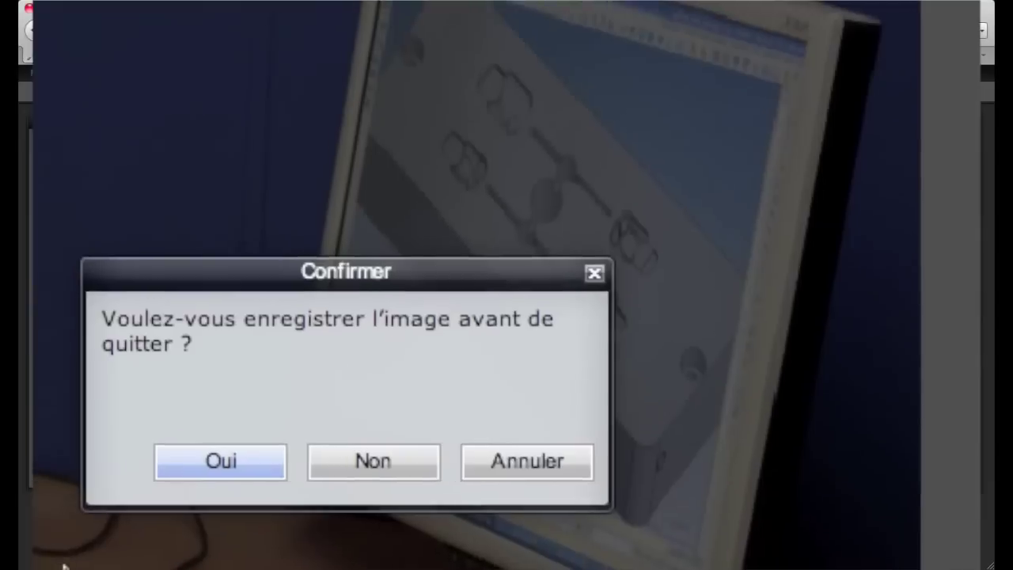
left_click(220, 461)
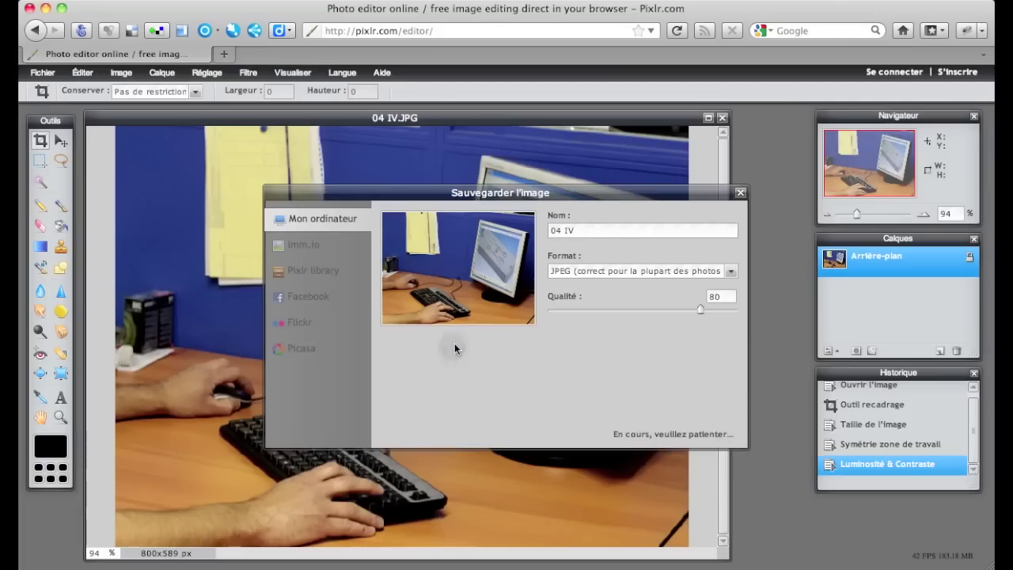
left_click_drag(592, 231, 494, 237)
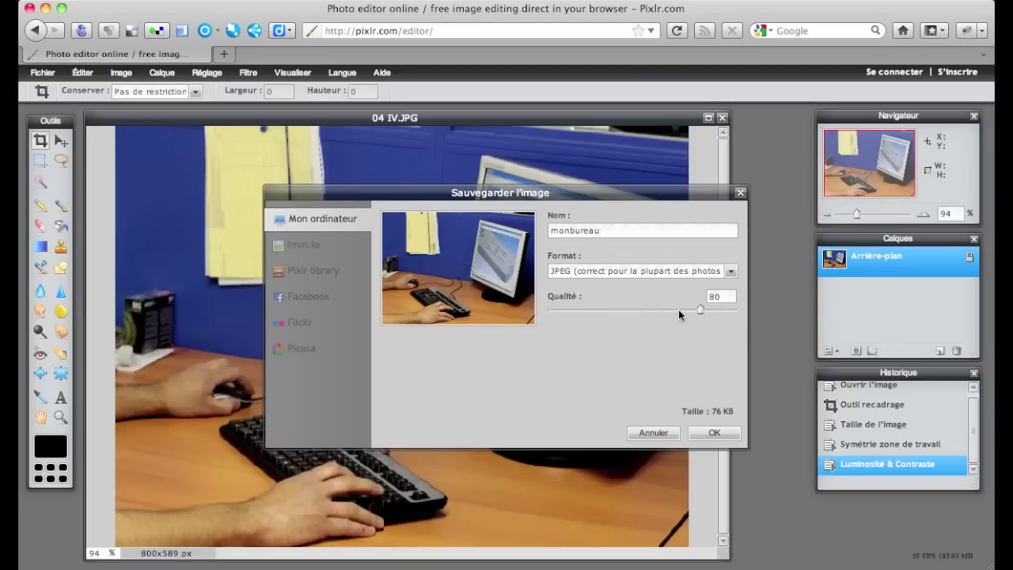
left_click(714, 433)
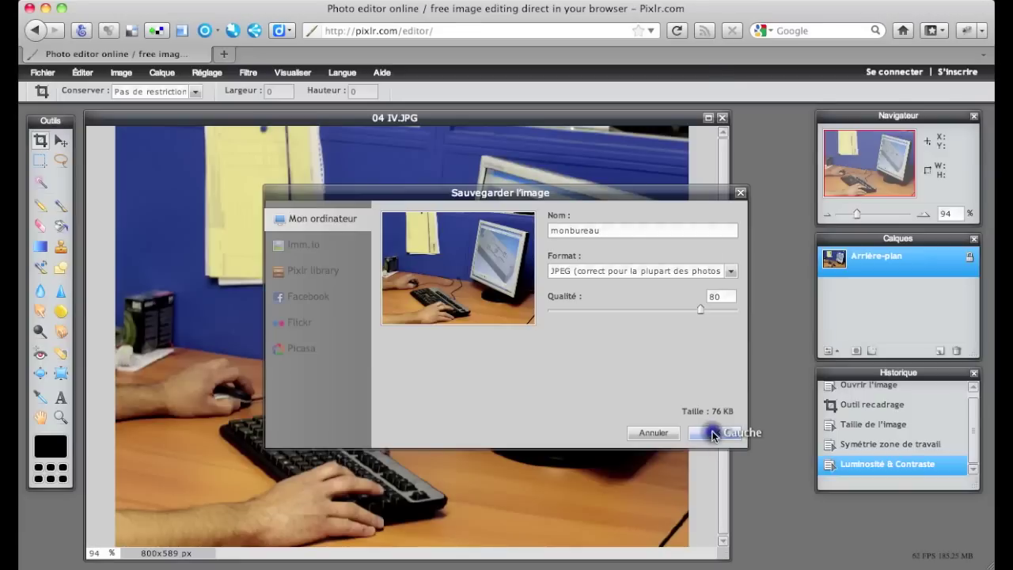